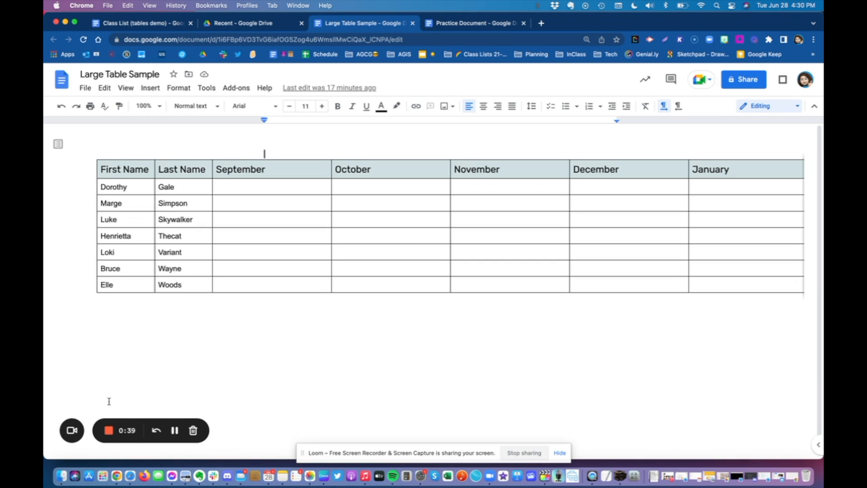
drag(304, 298, 228, 284)
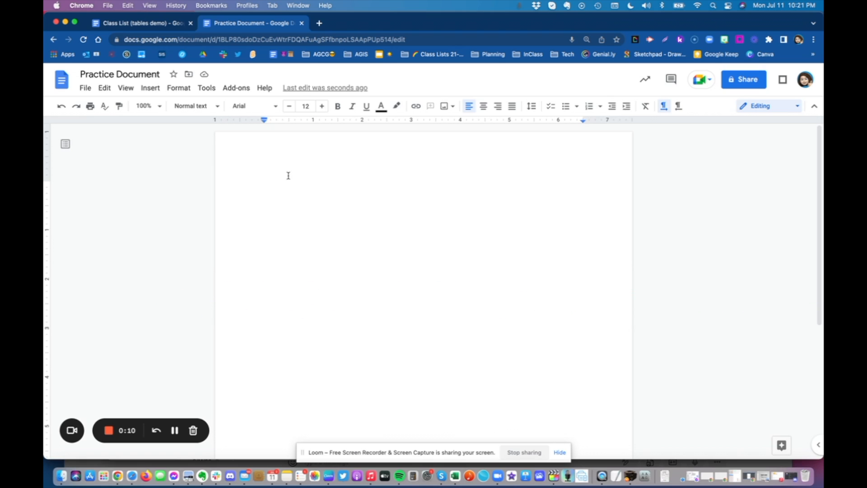
Insert a smart chip linking to the Video Access 1 file and start a new line below it
text(@)
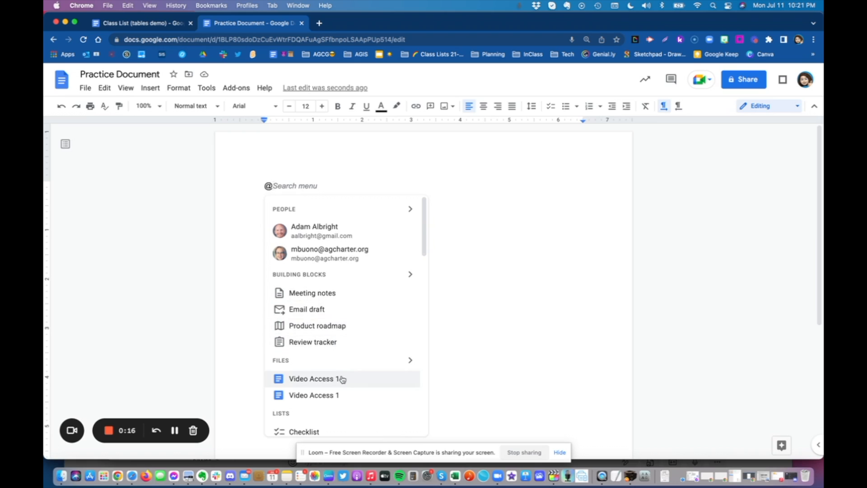
scroll(341, 378, down, 1)
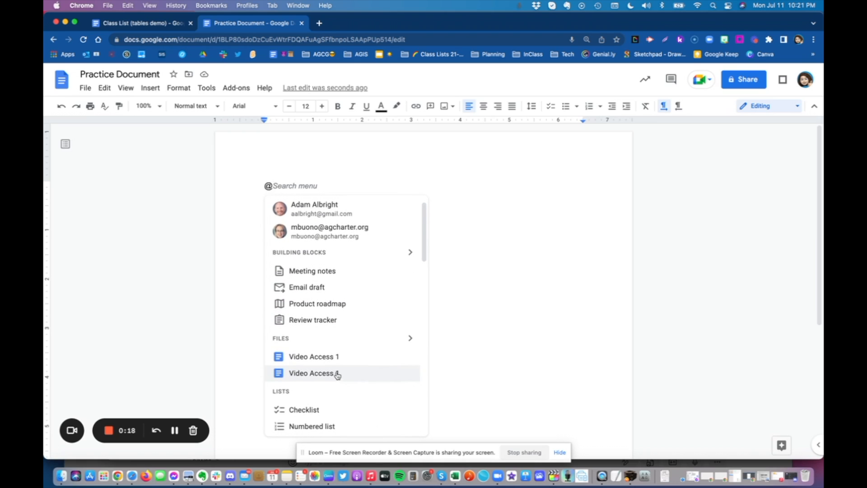
click(335, 360)
key(Return)
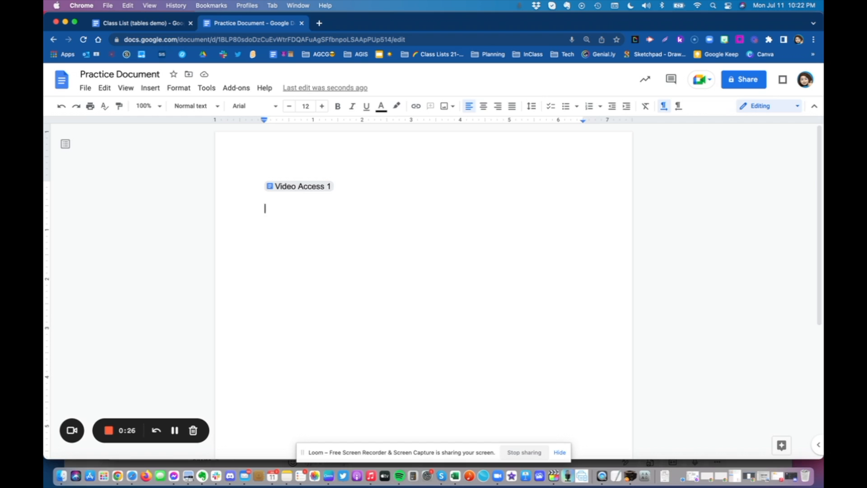
Insert a Product roadmap table below the Video Access 1 file chip
text(@)
scroll(356, 336, down, 5)
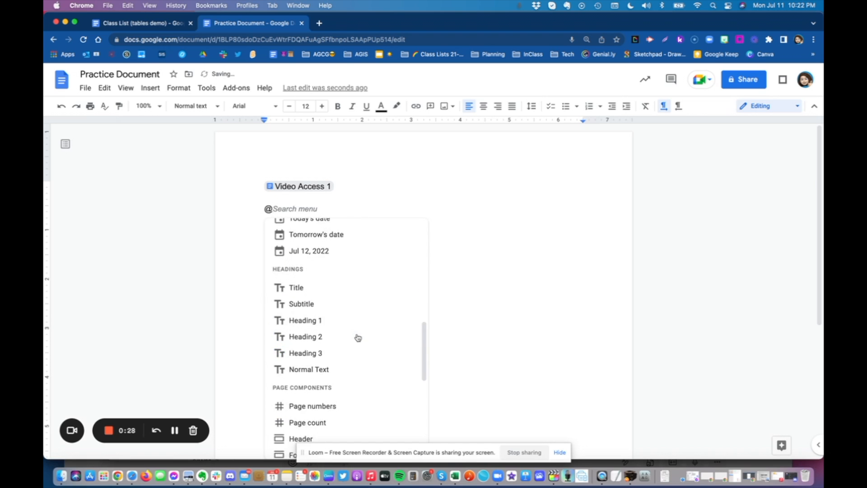
scroll(354, 342, down, 4)
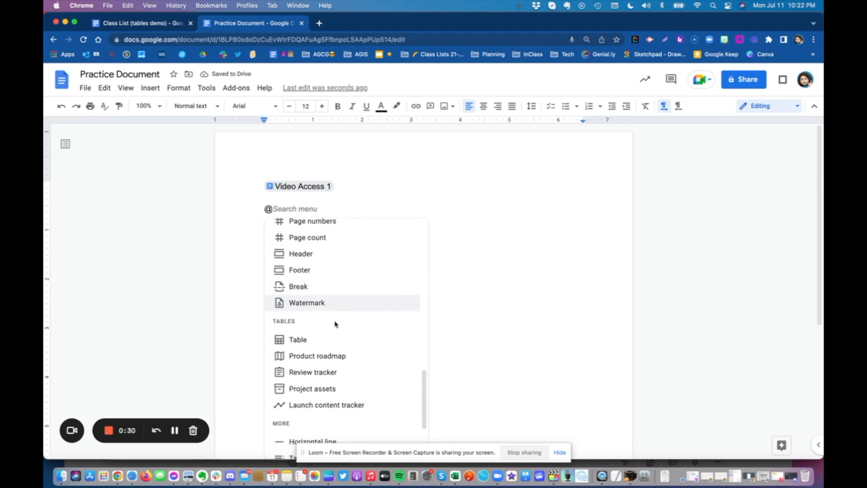
scroll(355, 371, down, 2)
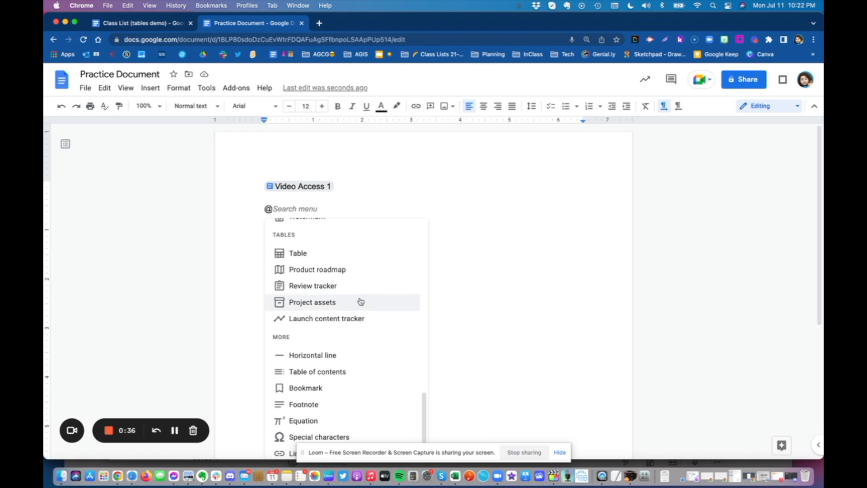
click(336, 273)
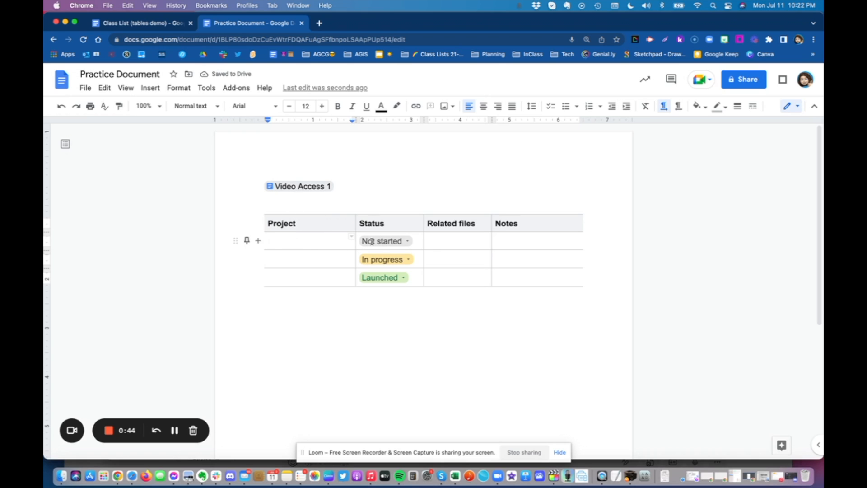
Insert a Review tracker table below the roadmap table and view the status choices in its first row
click(286, 311)
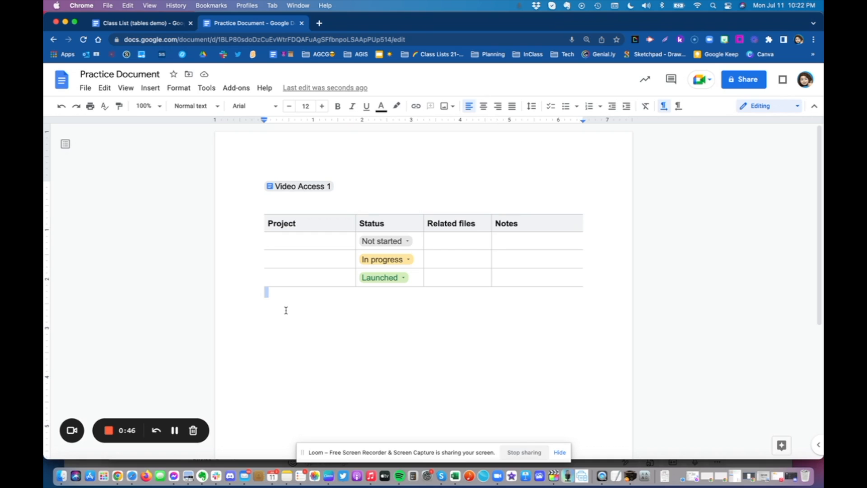
key(Return)
text(@)
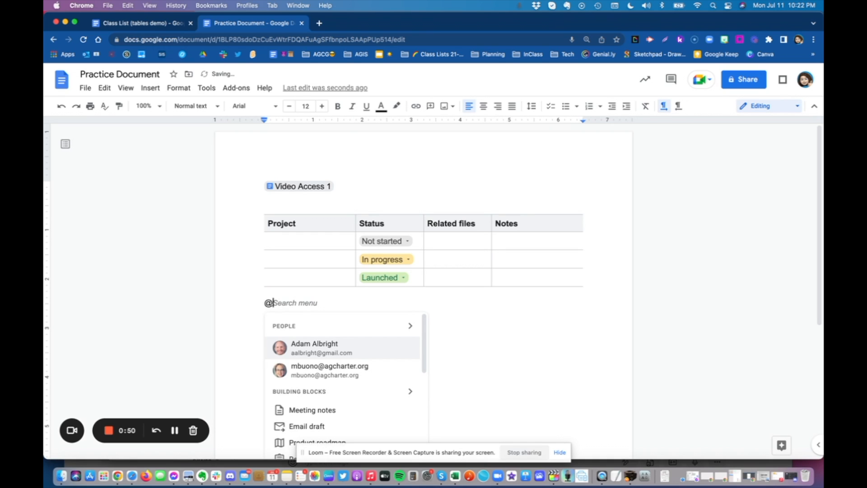
scroll(338, 380, down, 5)
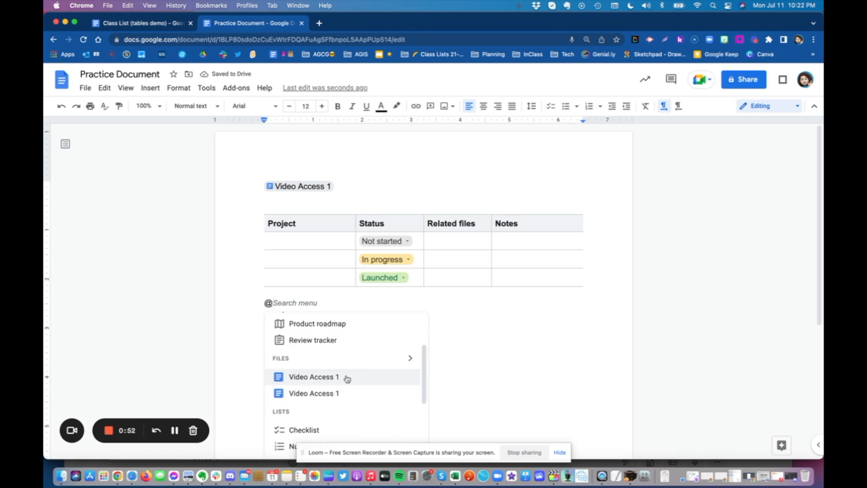
click(331, 340)
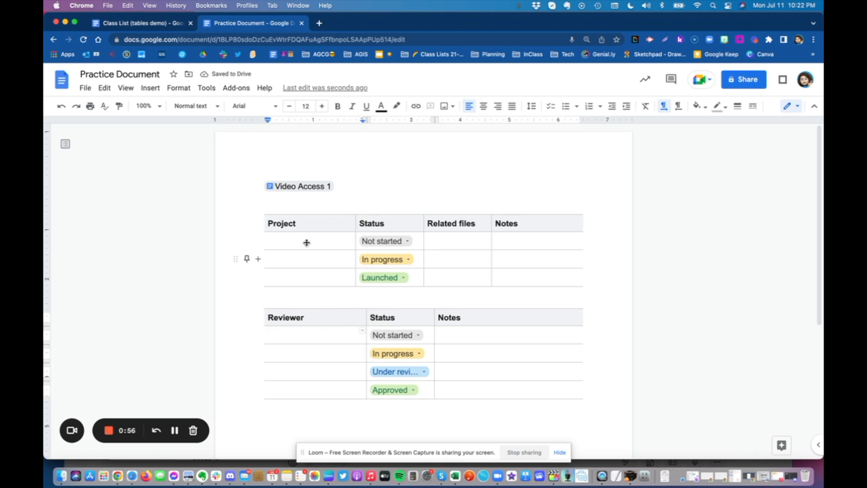
click(415, 337)
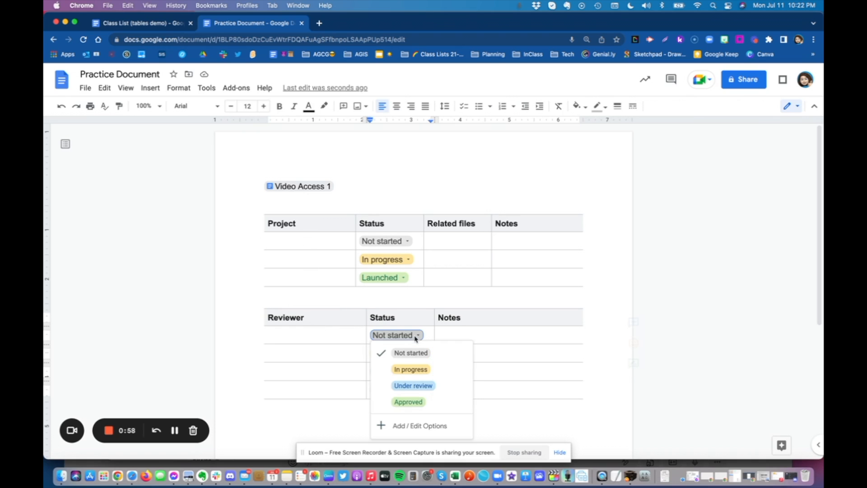
click(518, 165)
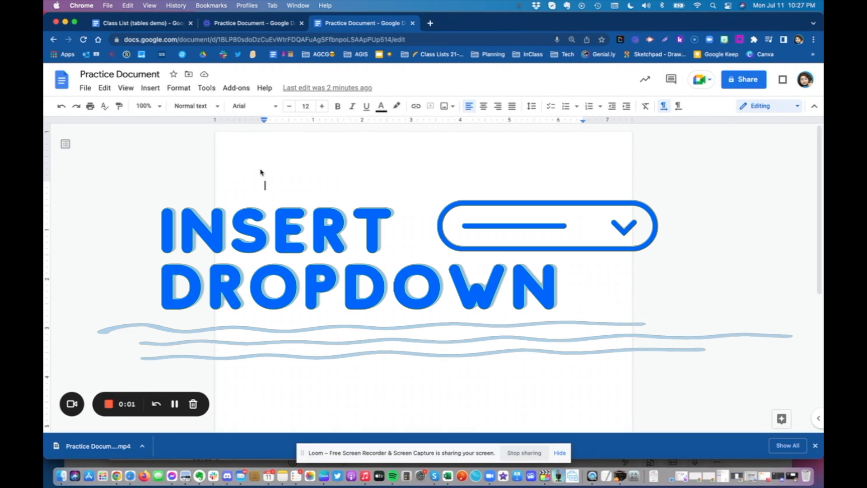
Insert a new custom dropdown and name its template T-Shirt Sizes
click(150, 87)
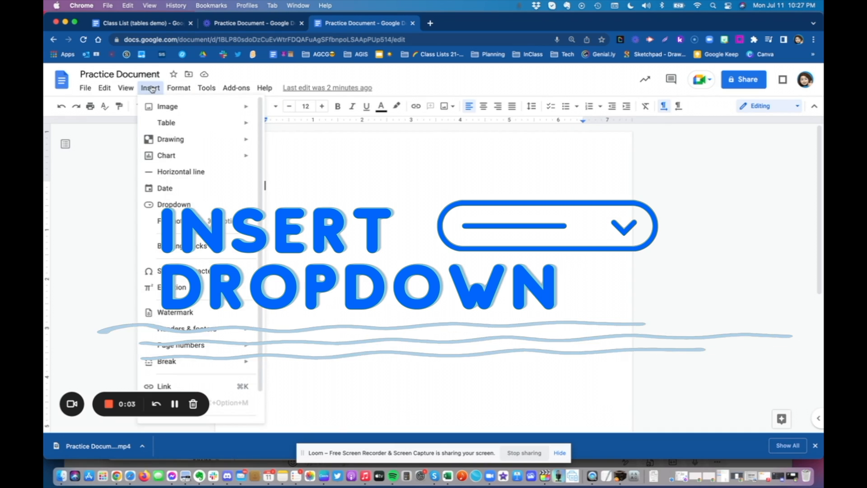
click(176, 204)
mouse_move(380, 242)
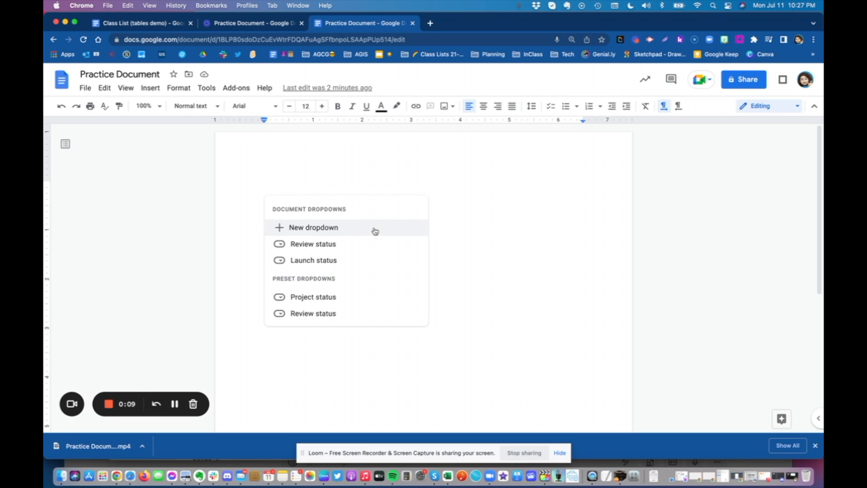
click(374, 231)
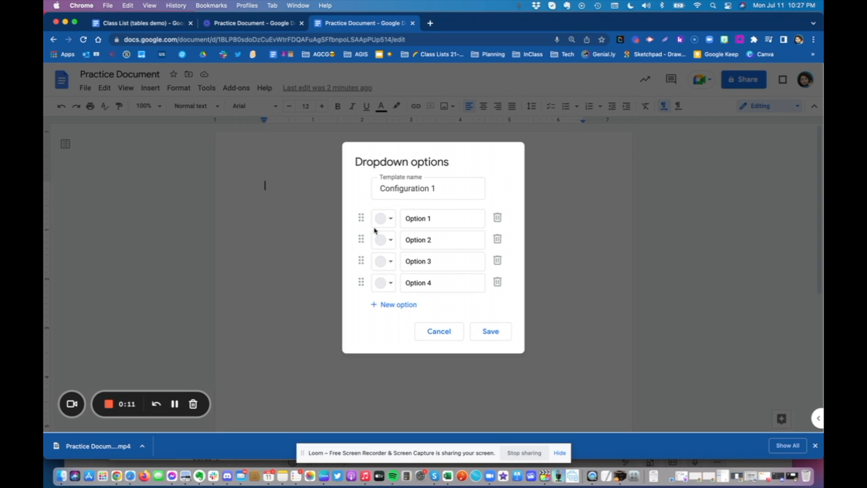
drag(439, 194, 363, 184)
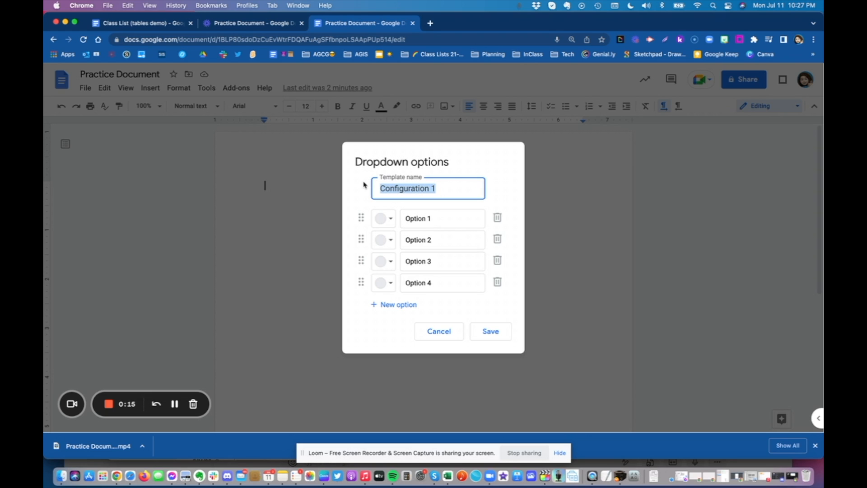
text(T-Shir)
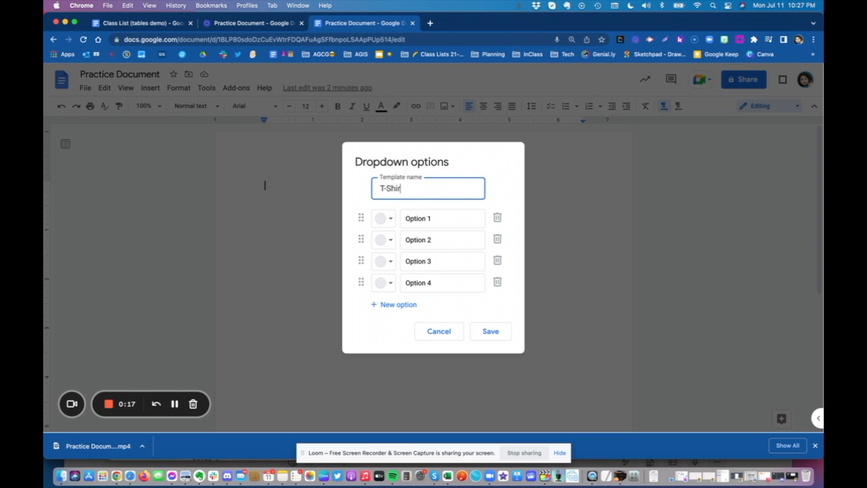
text(t Sizes)
Name the first two dropdown options Small and Medium, coloured light red and light orange
click(439, 221)
text(Small)
click(385, 220)
click(405, 256)
click(416, 239)
text(Medium)
click(387, 239)
click(422, 276)
Name the third and fourth options Large and XLarge, coloured light yellow and light green, and save the dropdown
click(407, 261)
text(Large)
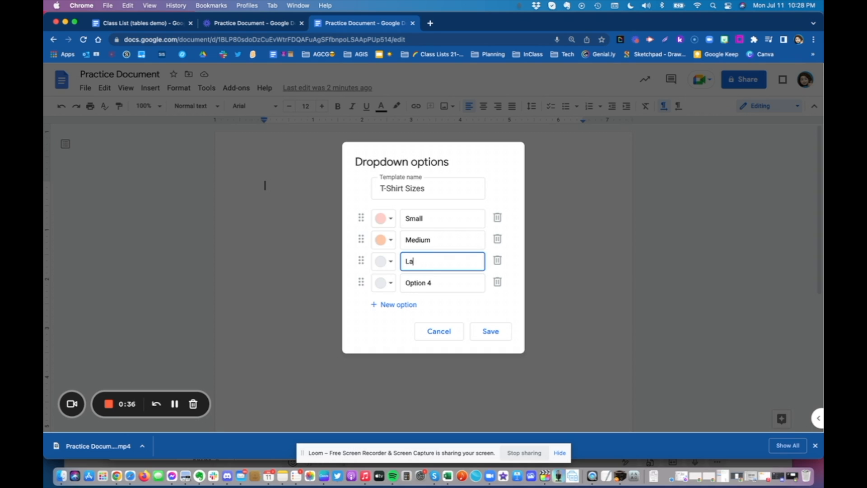
click(384, 261)
click(439, 297)
click(409, 282)
text(XLarge)
click(384, 283)
click(456, 319)
click(490, 331)
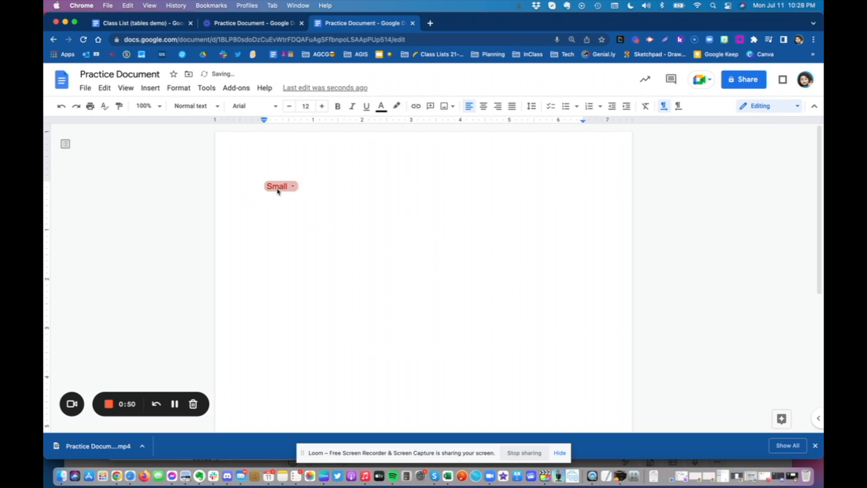
Copy the Small dropdown and paste three copies of it on separate lines below
click(279, 186)
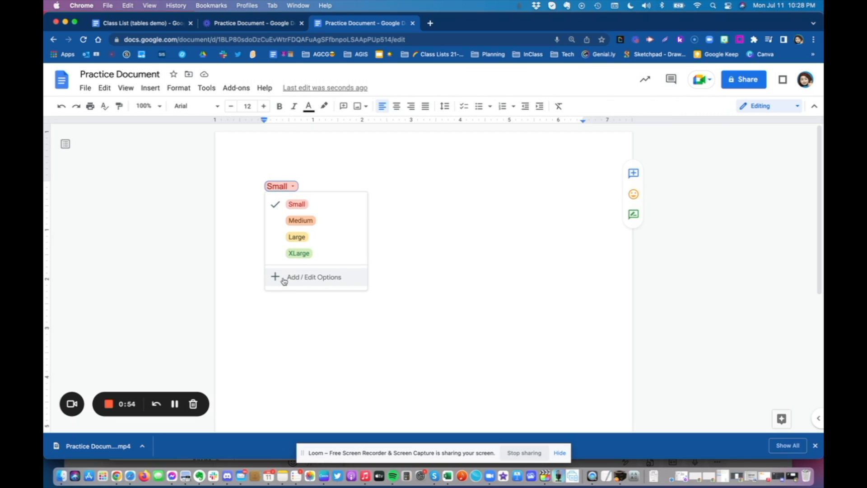
click(310, 184)
drag(310, 184, 257, 178)
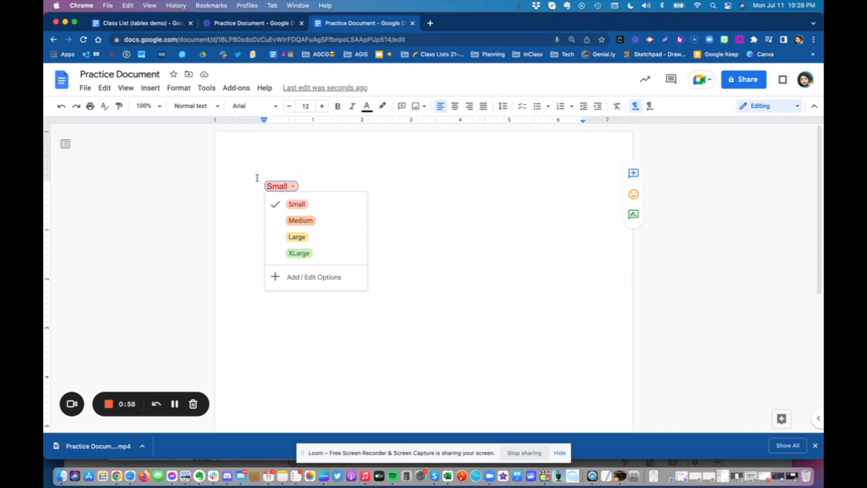
click(349, 184)
key(Return)
key(super+v)
key(Return)
key(super+v)
key(Return)
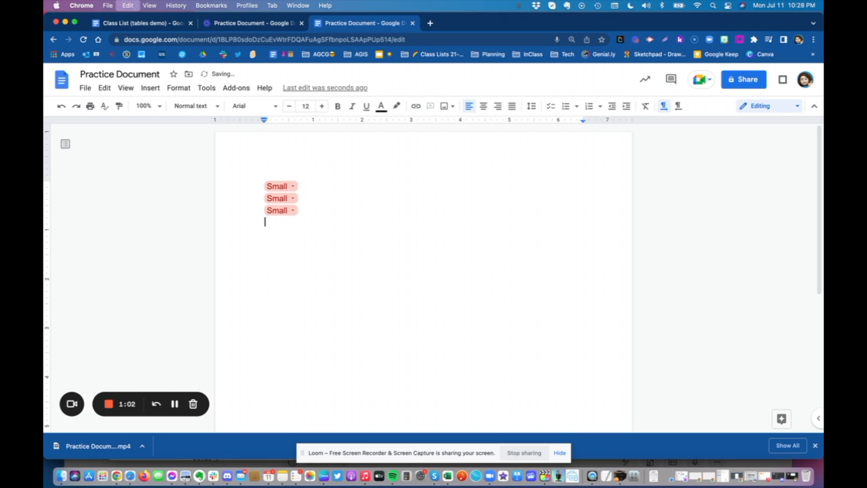
key(super+v)
key(Return)
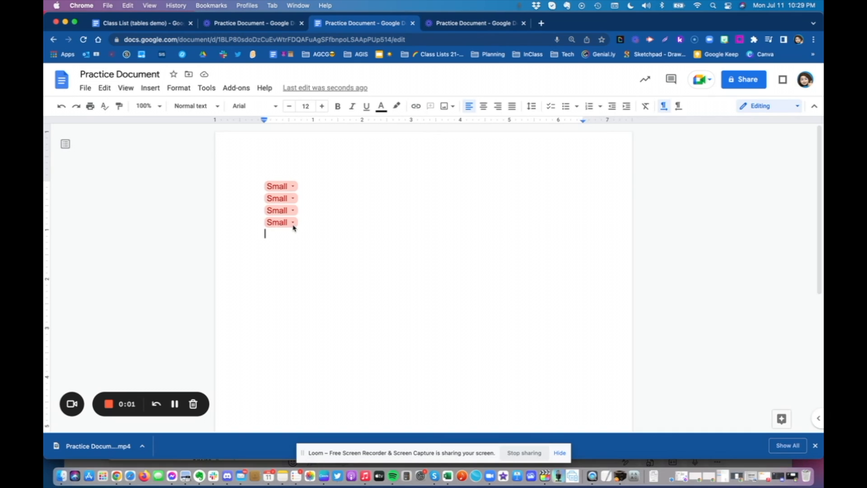
Set the fourth size dropdown to Medium, the second to Large and the first to XLarge
click(293, 223)
click(298, 257)
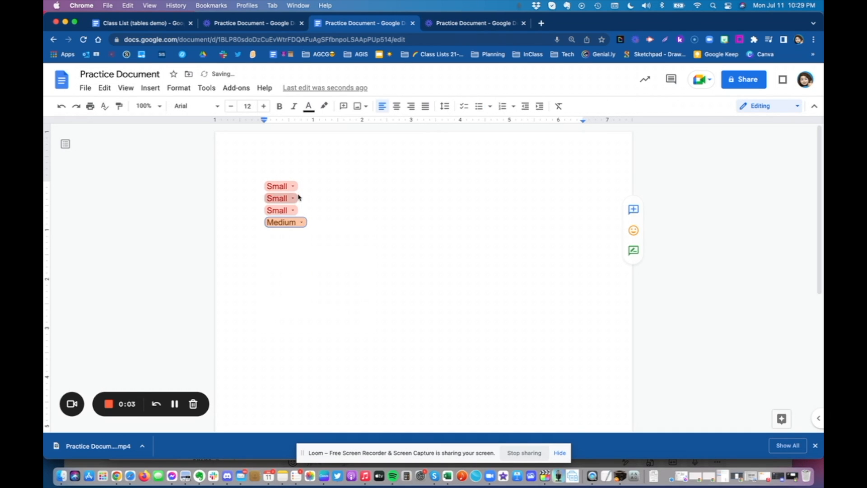
click(293, 198)
click(298, 249)
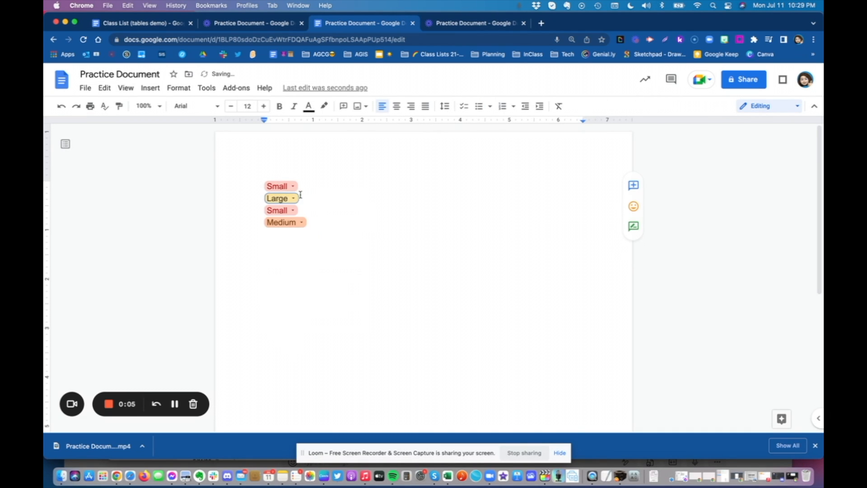
click(292, 186)
click(299, 253)
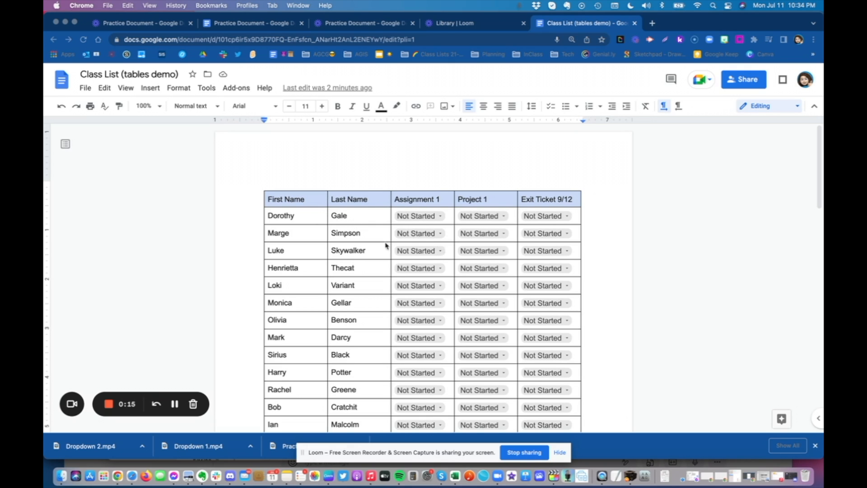
In the class list's first student row, set Assignment 1 to In Progress, Project 1 to Submitted and Exit Ticket 9/12 to Graded
scroll(371, 271, down, 5)
scroll(371, 271, up, 5)
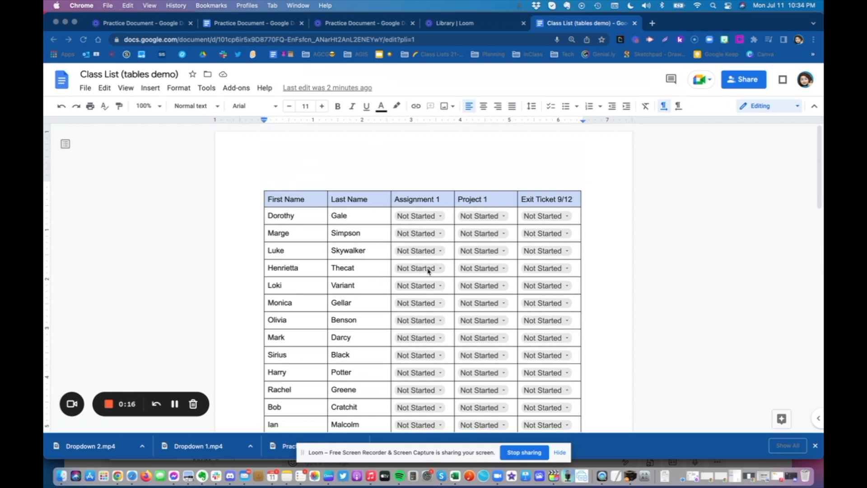
click(424, 217)
click(424, 216)
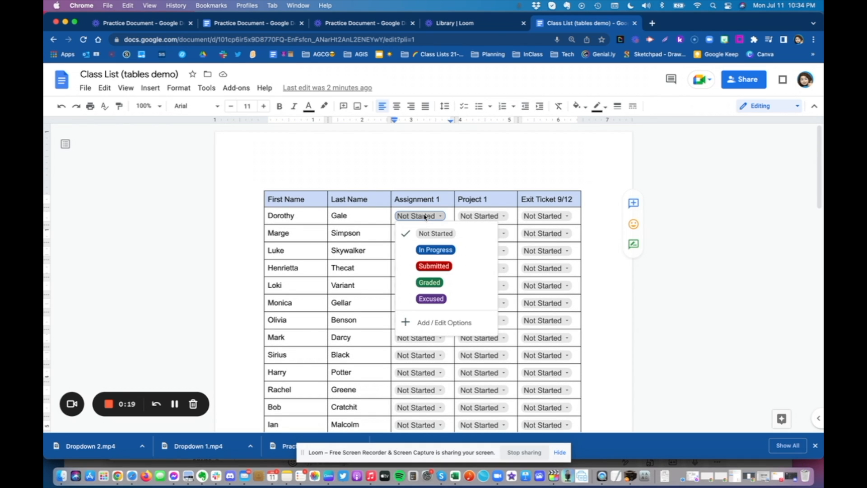
click(433, 250)
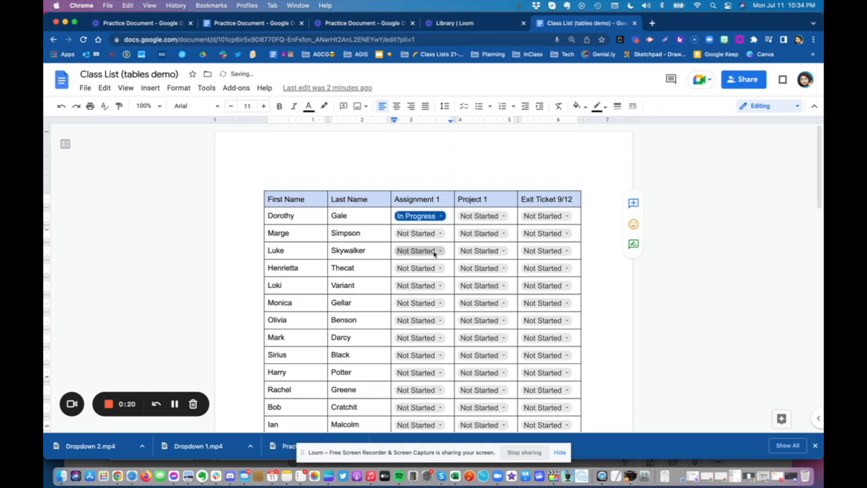
click(480, 217)
click(498, 266)
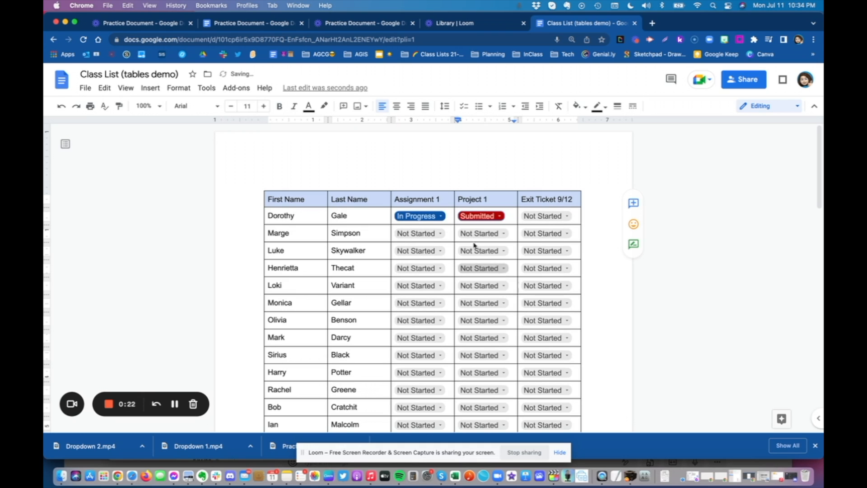
click(553, 217)
click(562, 288)
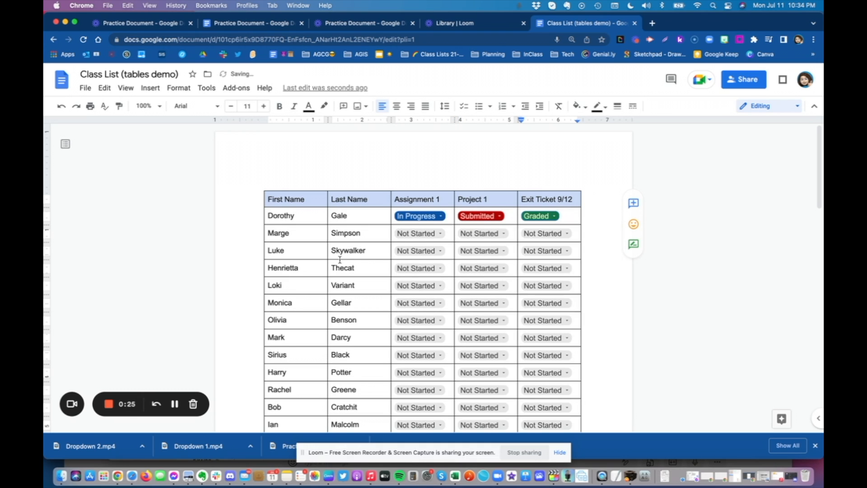
Pin the class list table's first row as its header
mouse_move(307, 200)
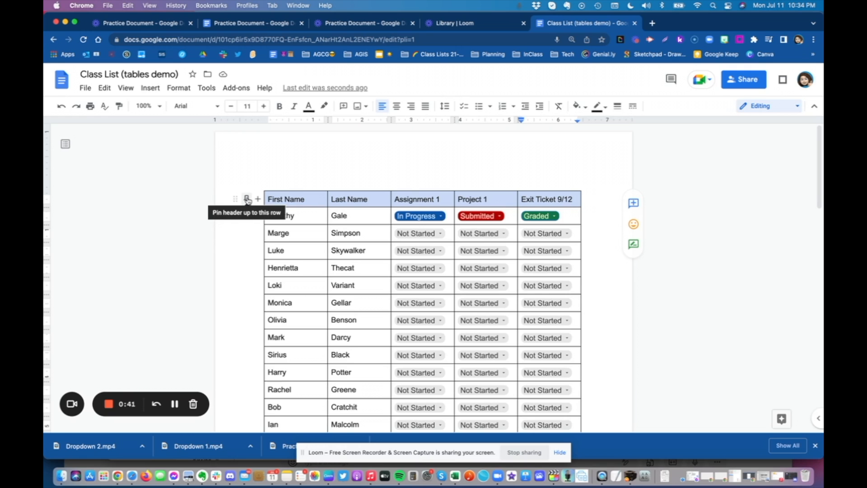
click(247, 199)
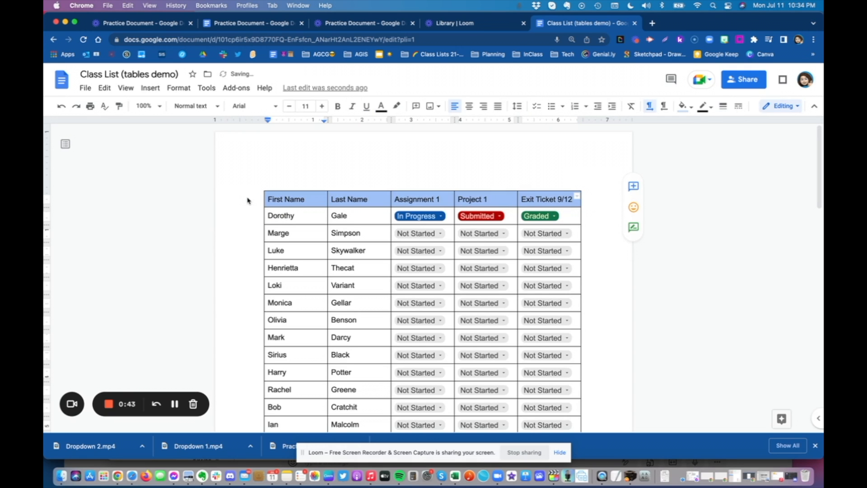
Check the pinned header row where the class list table continues on the second page
scroll(352, 248, down, 10)
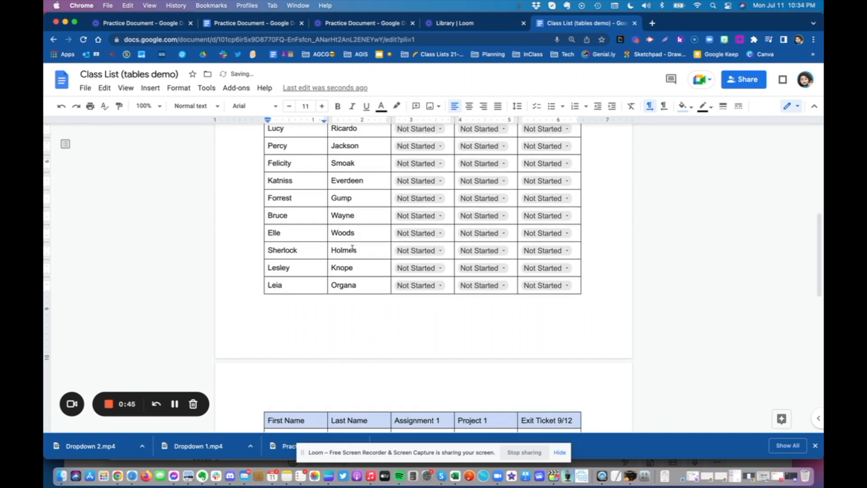
scroll(352, 248, down, 1)
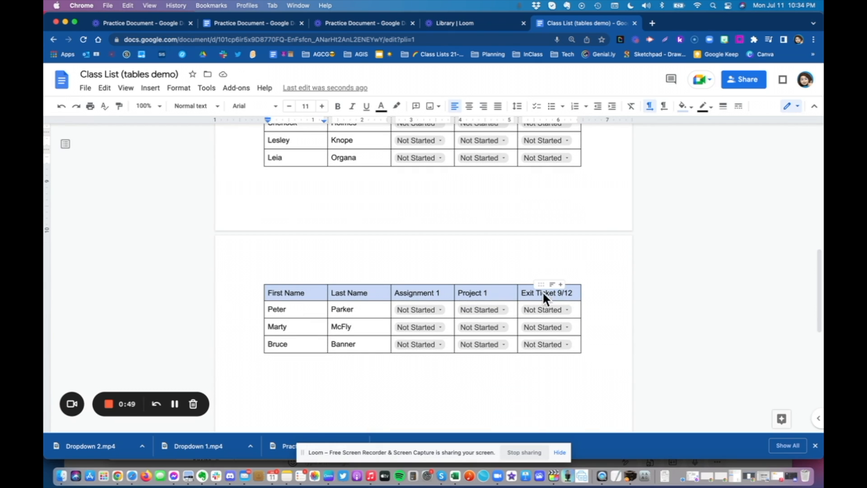
scroll(384, 282, up, 10)
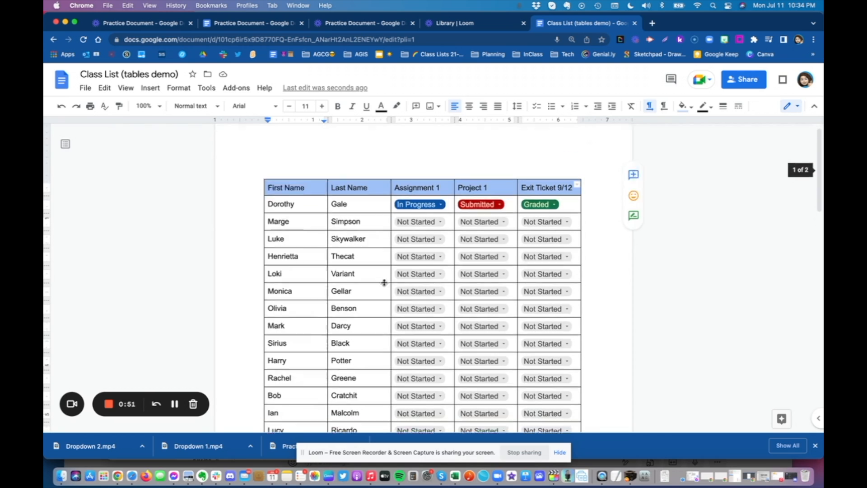
scroll(385, 282, up, 1)
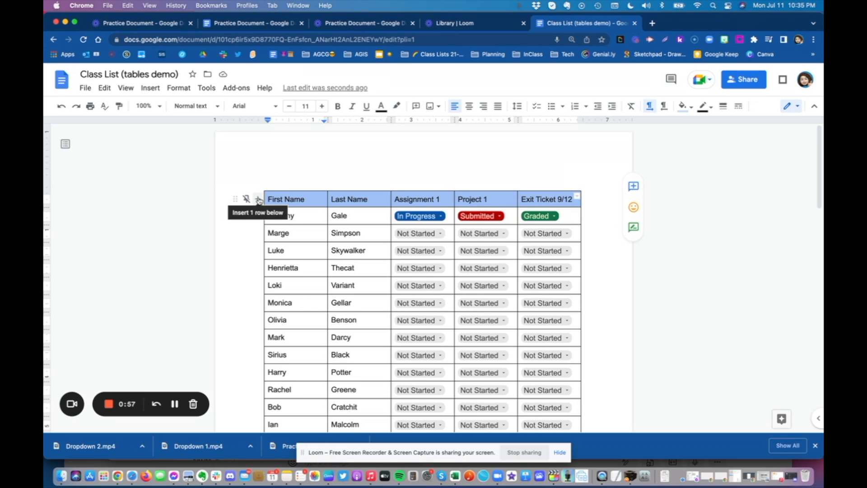
Try inserting a blank row below the header, undo it, and move the first student's row down three places
click(259, 199)
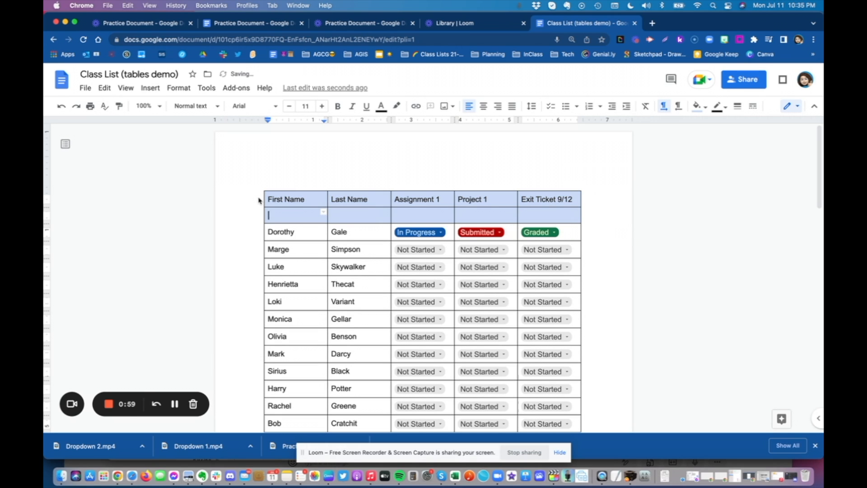
key(super+z)
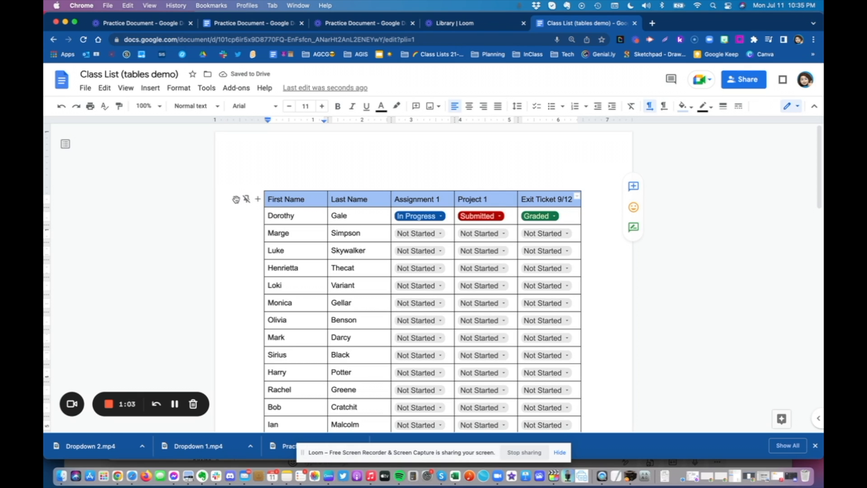
drag(238, 238, 240, 274)
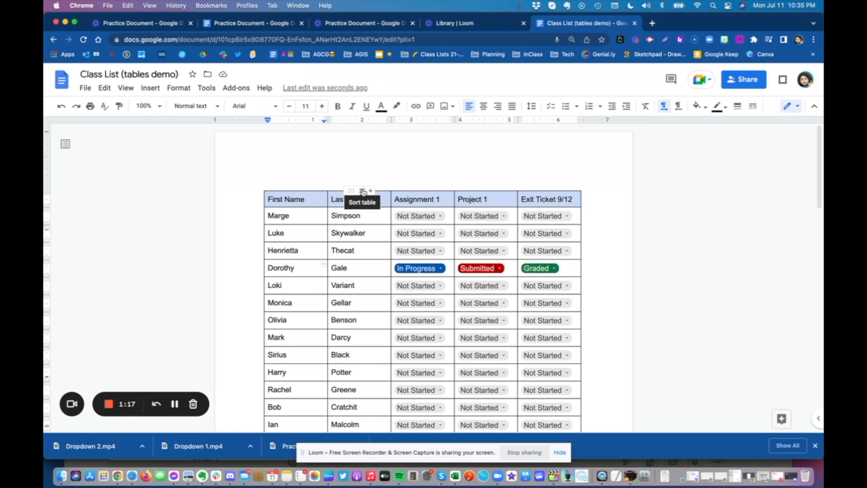
Sort the class list in ascending order by Last Name and move the Last Name column before First Name
click(363, 191)
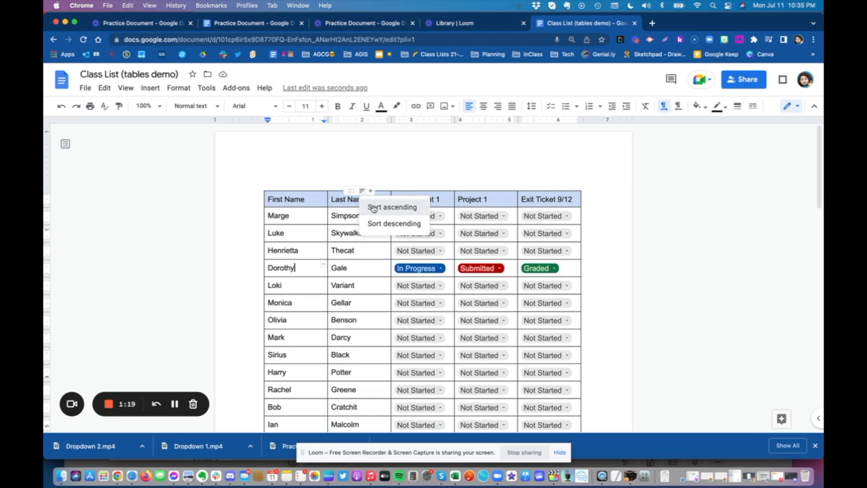
click(373, 208)
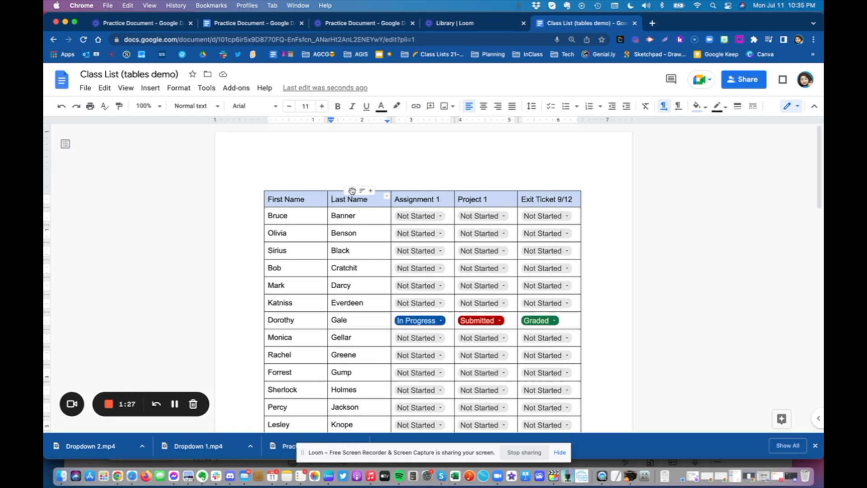
drag(352, 190, 289, 191)
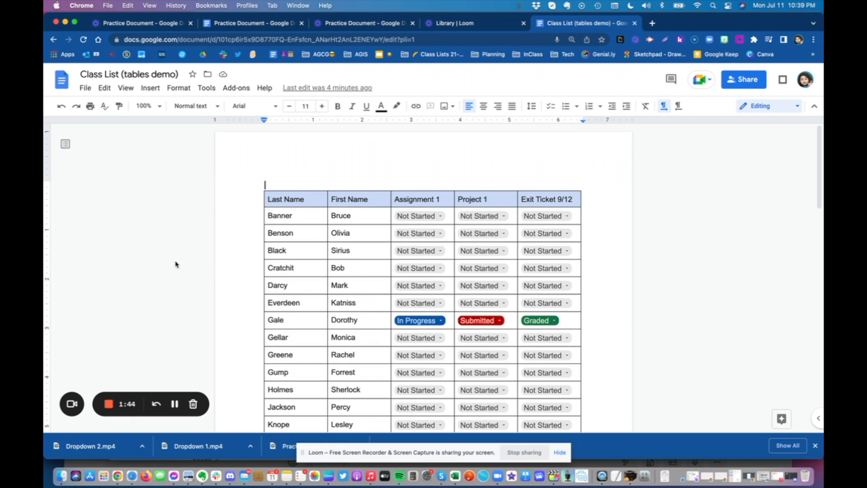
Open the document's help options
click(267, 88)
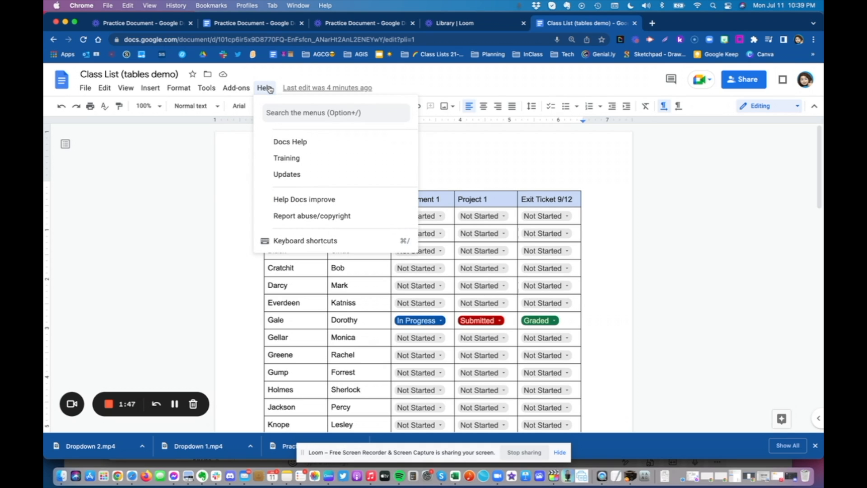